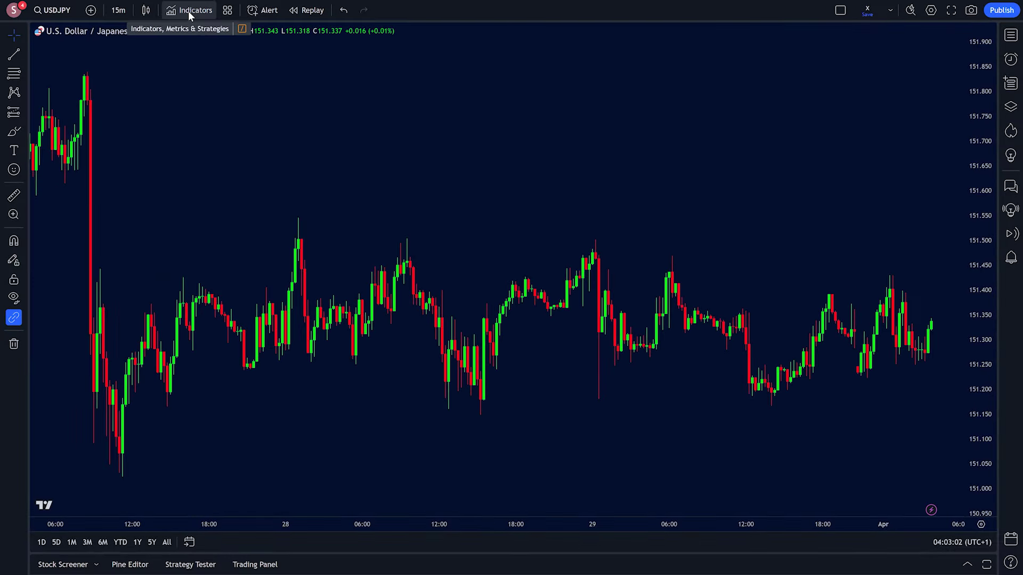
Add AlgoAlpha's AI Adaptive Money Flow Index indicator to the USDJPY chart
left_click(189, 12)
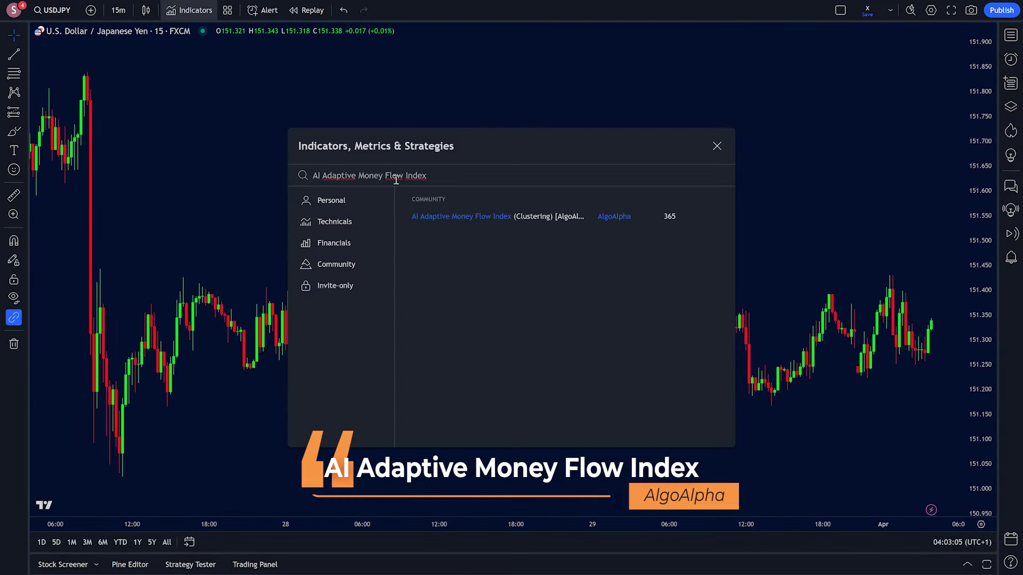
left_click(522, 215)
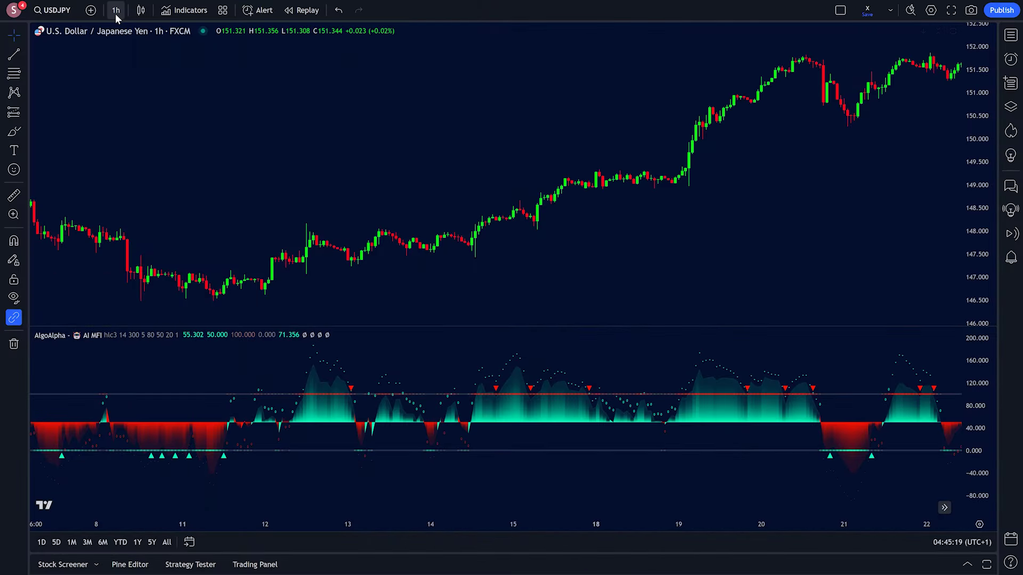
Set the chart interval to 15 minutes and load GBPUSD as the symbol
left_click(116, 11)
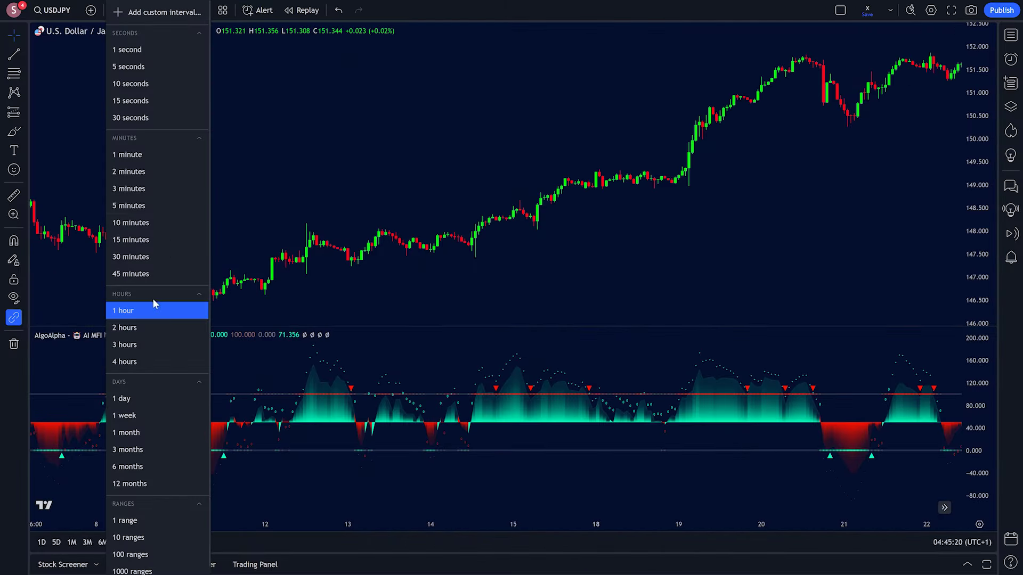
left_click(130, 245)
left_click(54, 9)
type("GBPUSD")
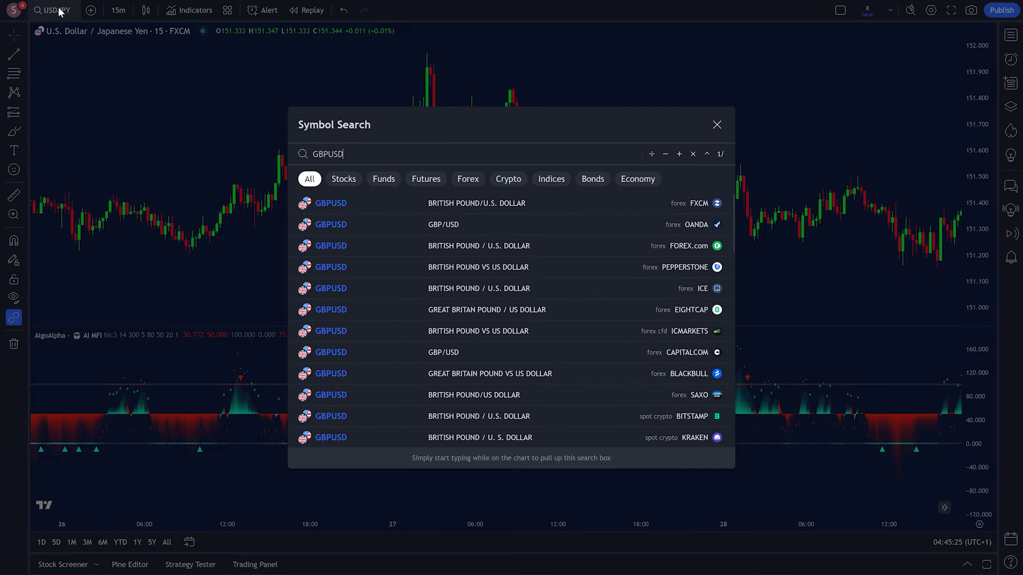
key("Return")
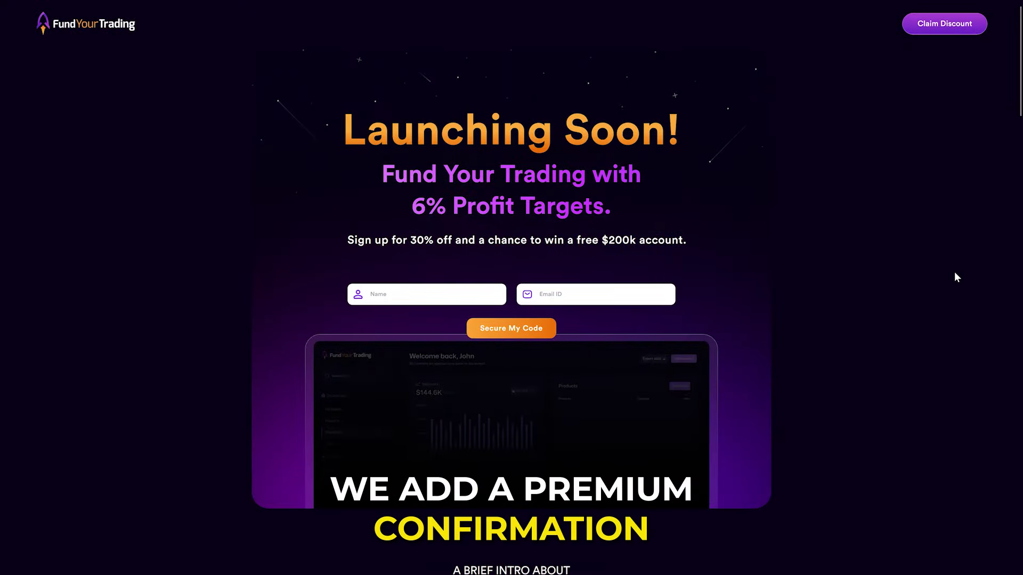
Choose the $200k evaluation balance, then start an indicator search for the Andean Oscillator
scroll(954, 277, "down", 1)
scroll(676, 328, "down", 10)
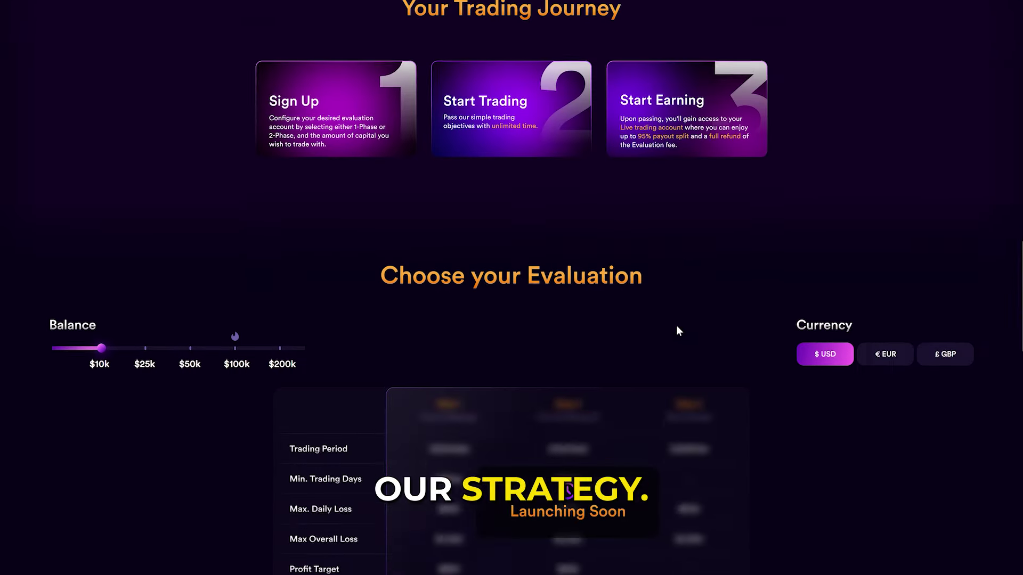
left_click(277, 177)
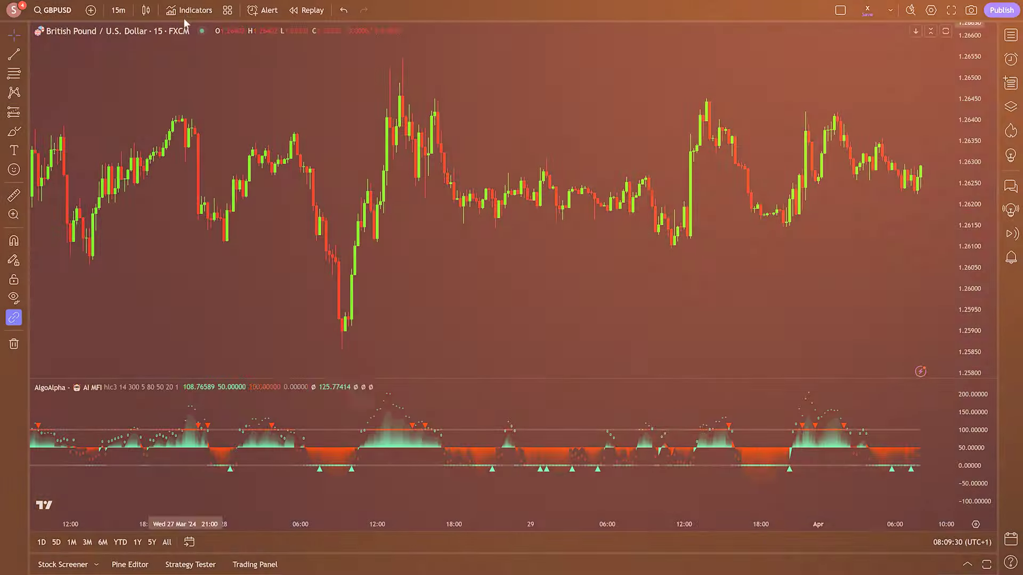
left_click(186, 15)
type("a")
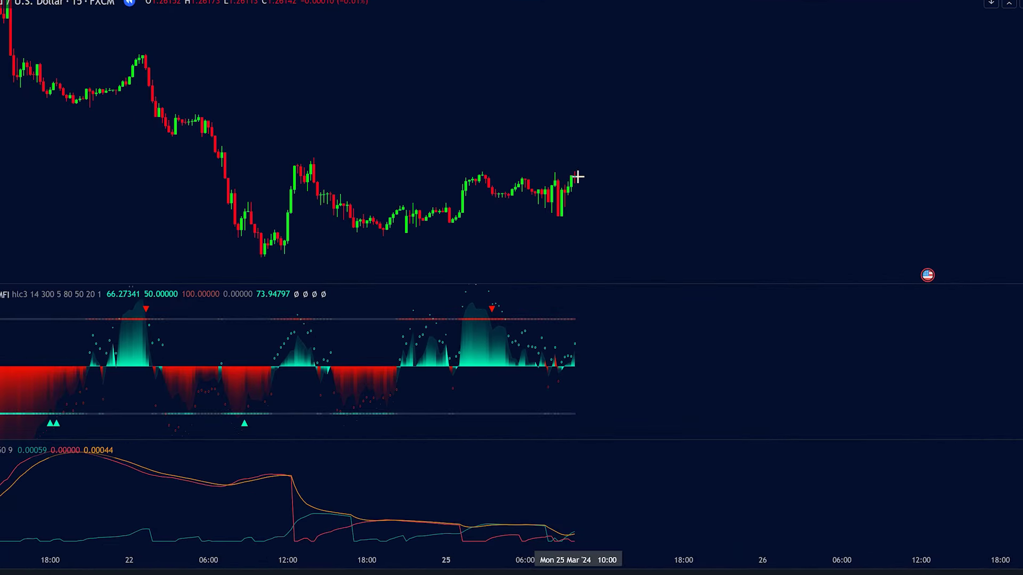
Place a long position at the last candle with a raised stop, 1.5 risk/reward target, extended forward
left_click(578, 179)
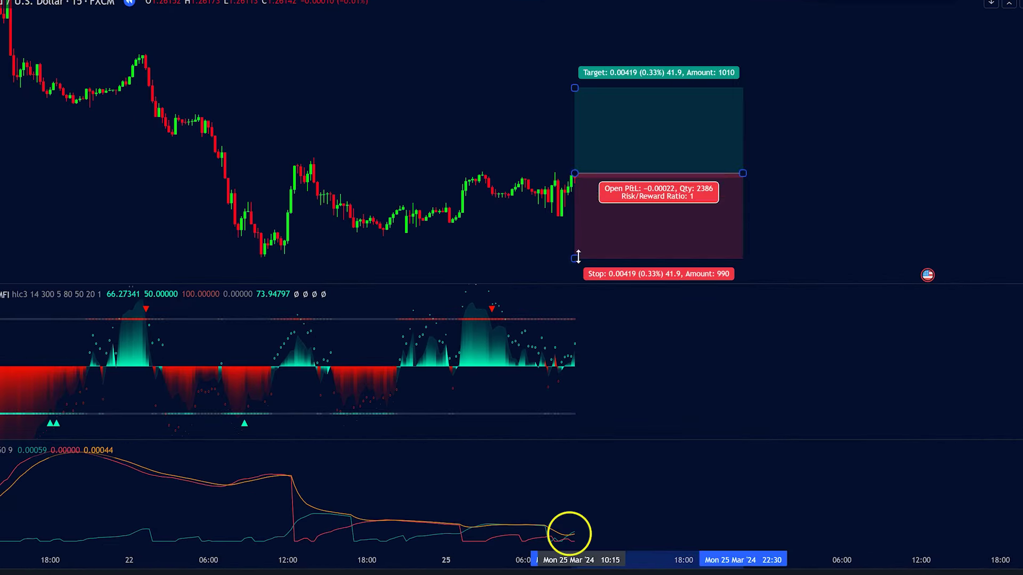
left_click_drag(575, 257, 571, 244)
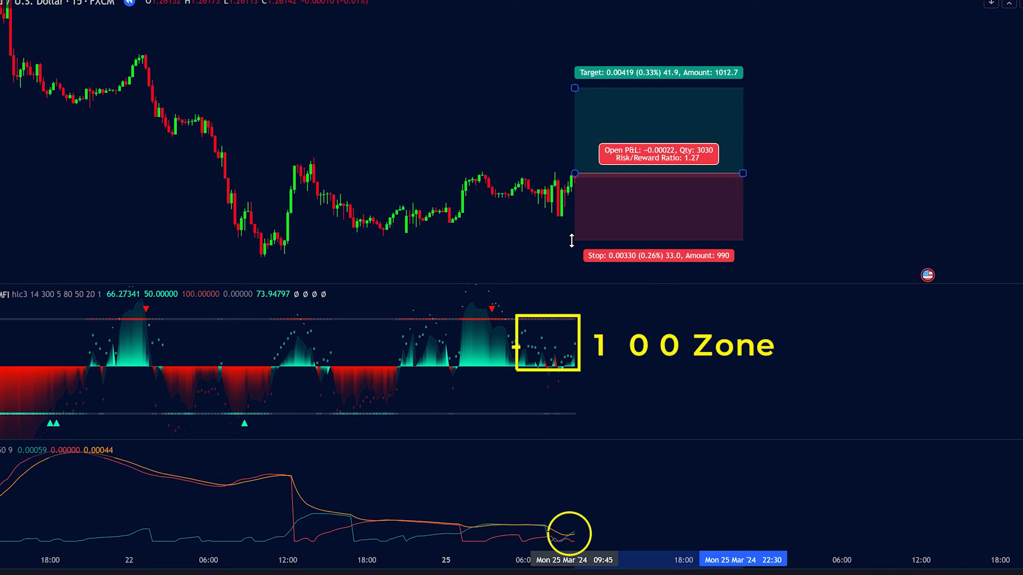
left_click_drag(576, 75, 577, 71)
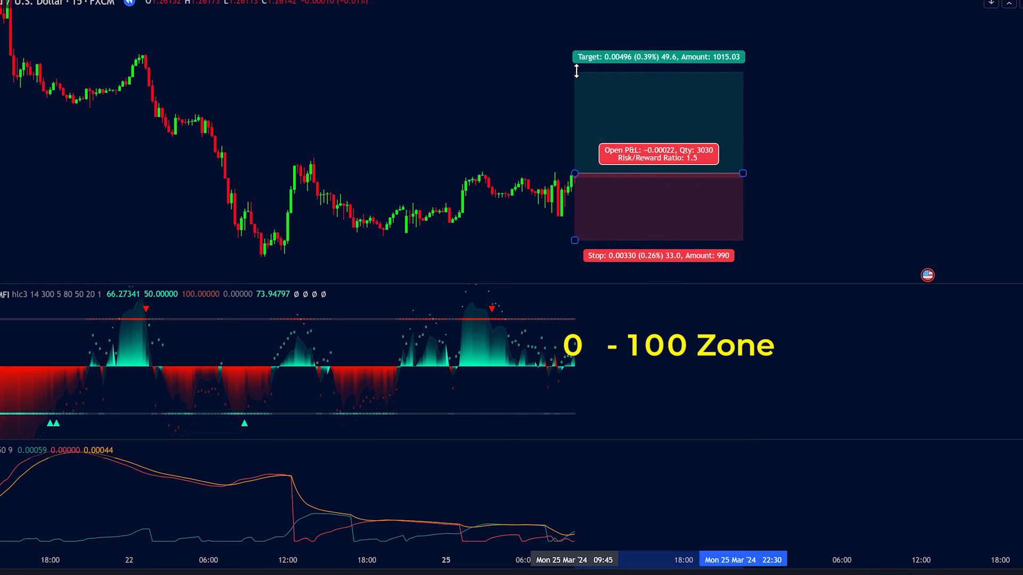
left_click_drag(745, 179, 880, 174)
left_click(920, 155)
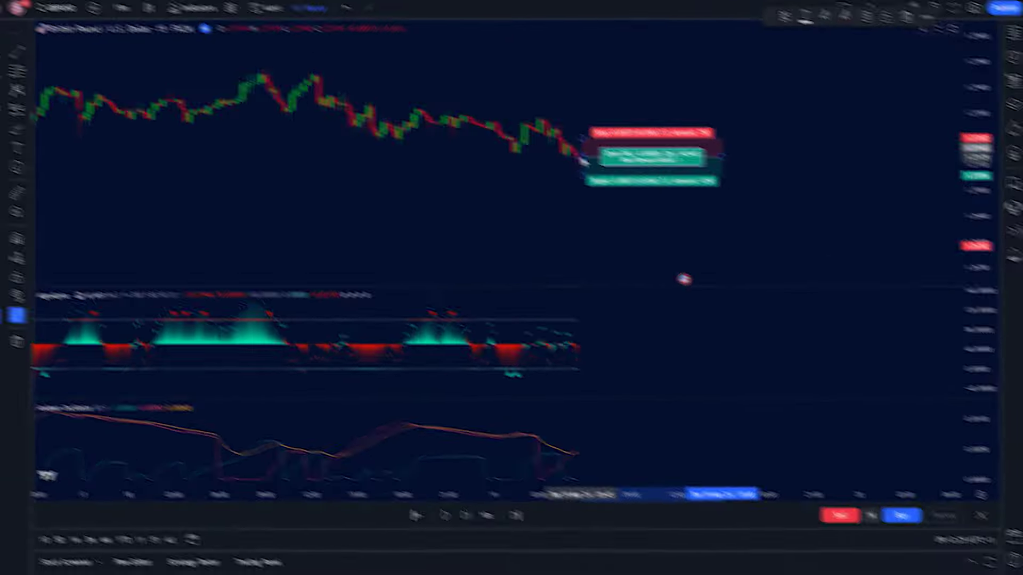
Raise the short position's stop and lower its profit target
left_click_drag(584, 136, 584, 110)
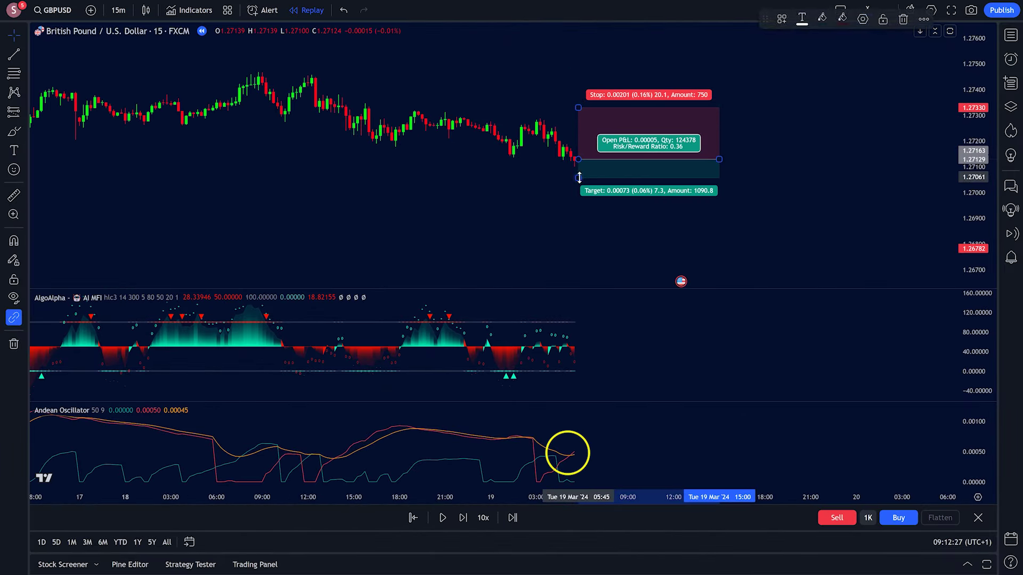
left_click_drag(580, 177, 580, 224)
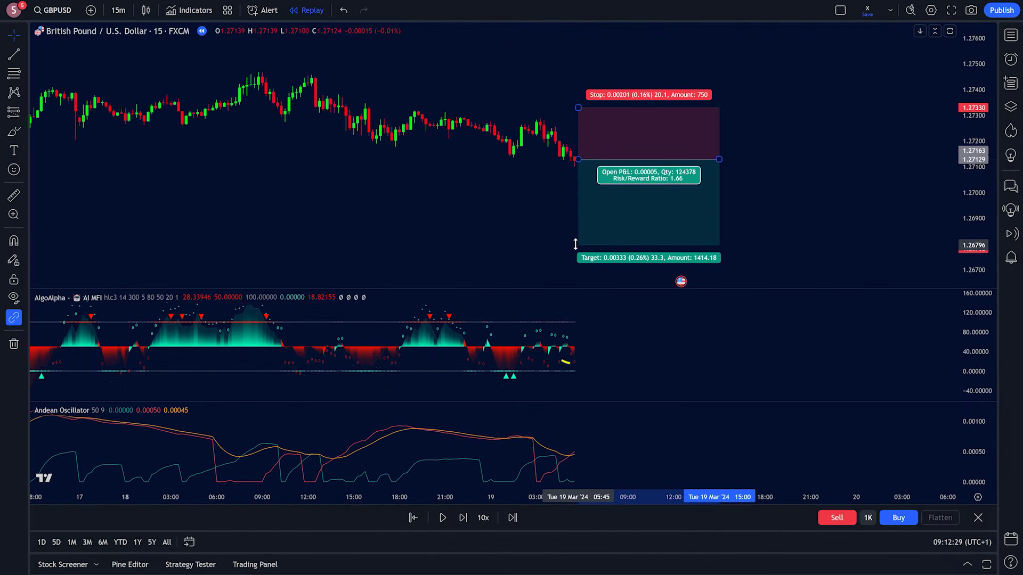
left_click(824, 179)
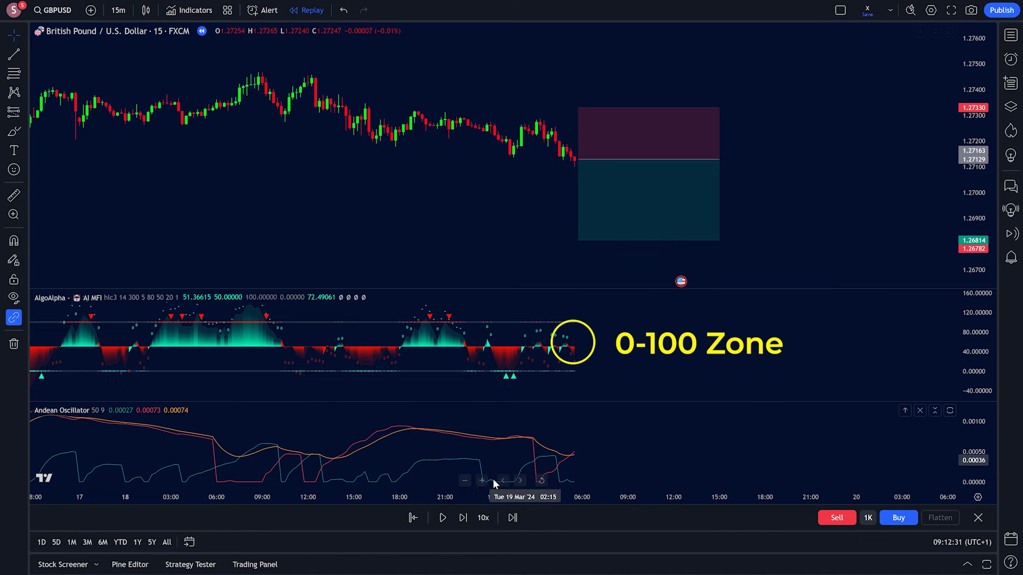
Play the bar replay at 3x speed, then pause it
left_click(484, 518)
left_click(495, 465)
left_click(442, 519)
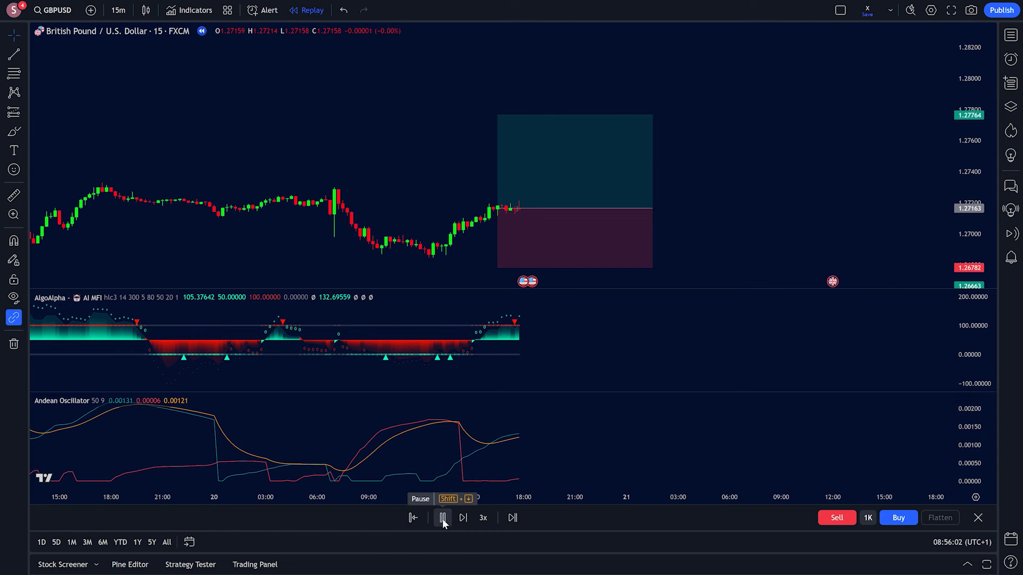
left_click(443, 517)
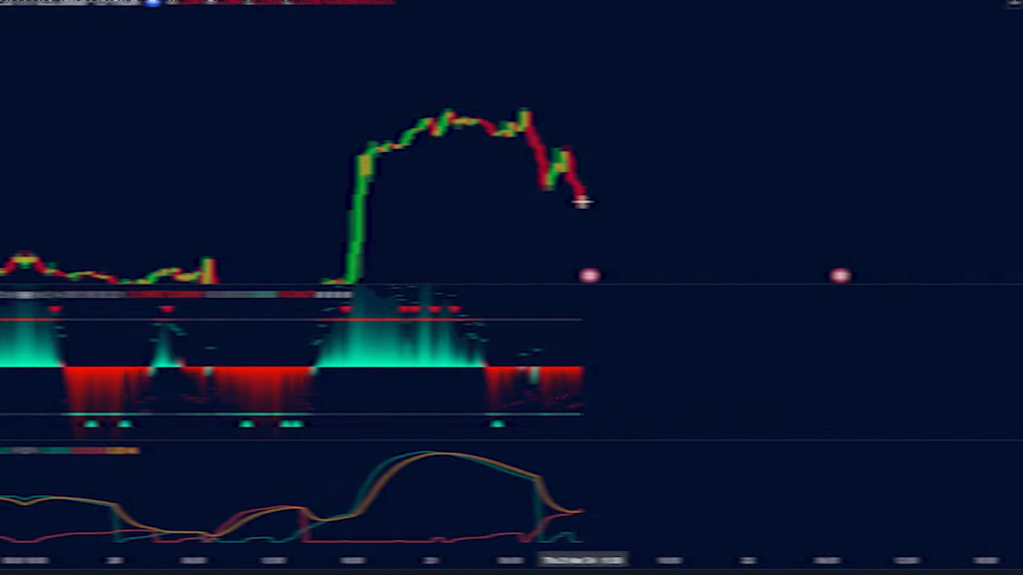
Place a short position at the latest candle, raise its stop, lower its target, then replay briefly
left_click(563, 190)
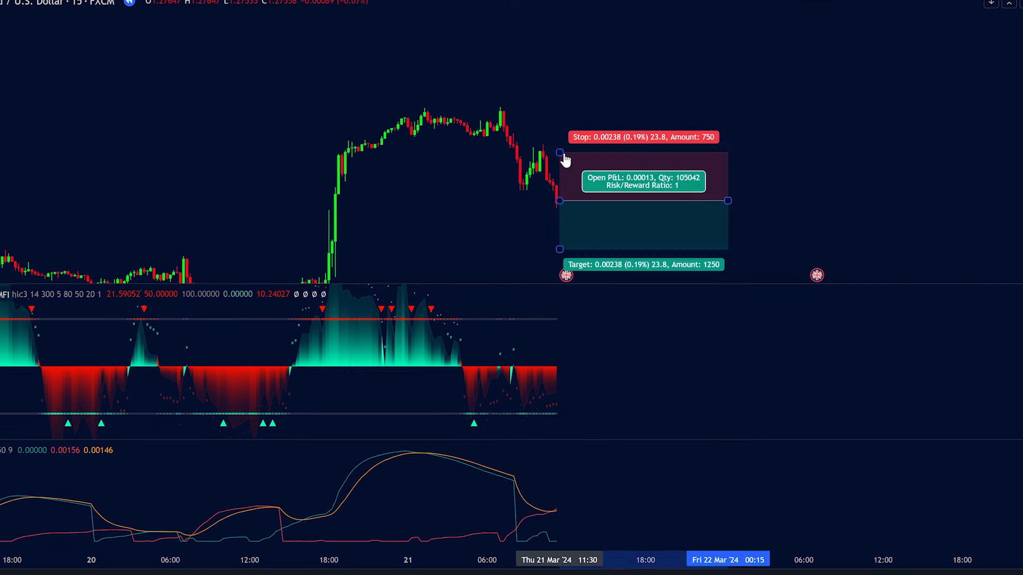
left_click_drag(558, 155, 560, 133)
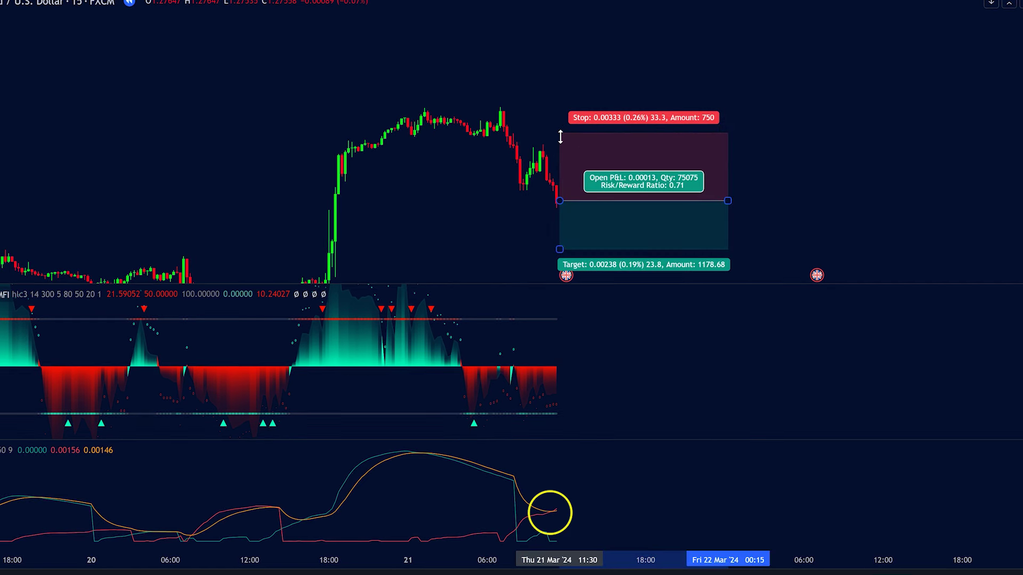
left_click_drag(559, 249, 562, 283)
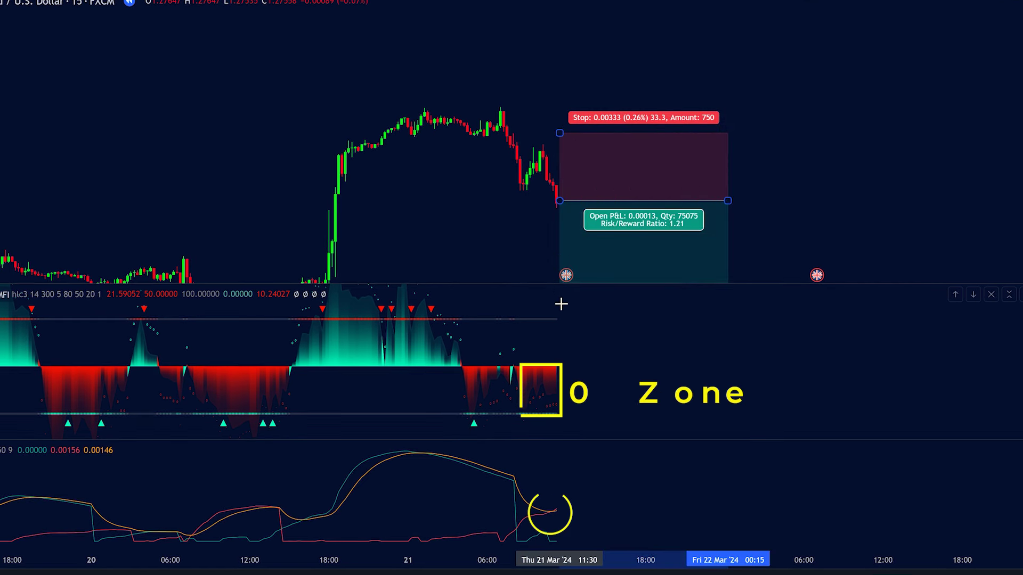
left_click_drag(819, 205, 806, 156)
left_click_drag(547, 232, 546, 254)
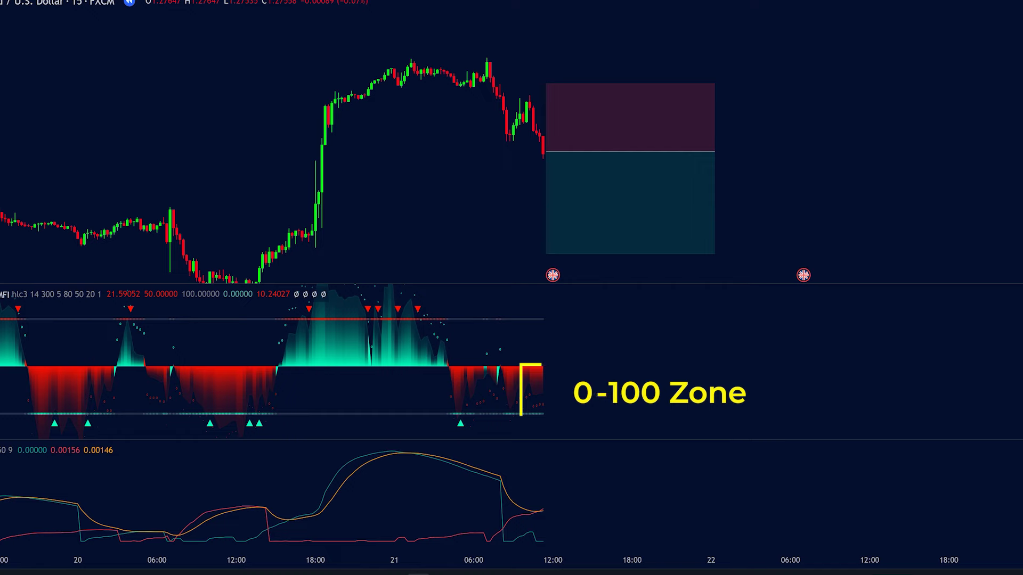
key("shift+Down")
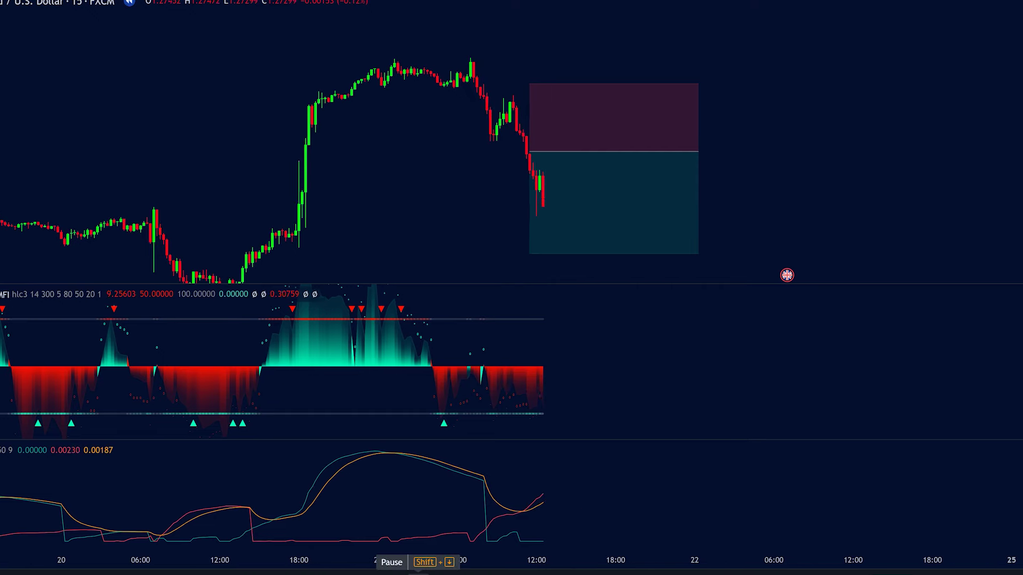
key("shift+Down")
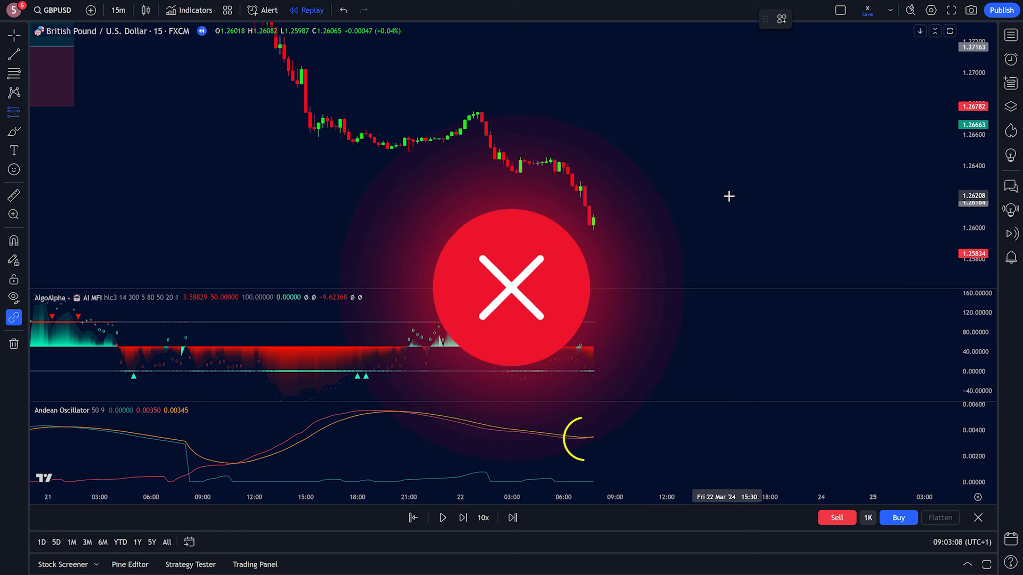
Place a short position at the last candle, nudging its stop up and pulling its target lower
left_click(596, 223)
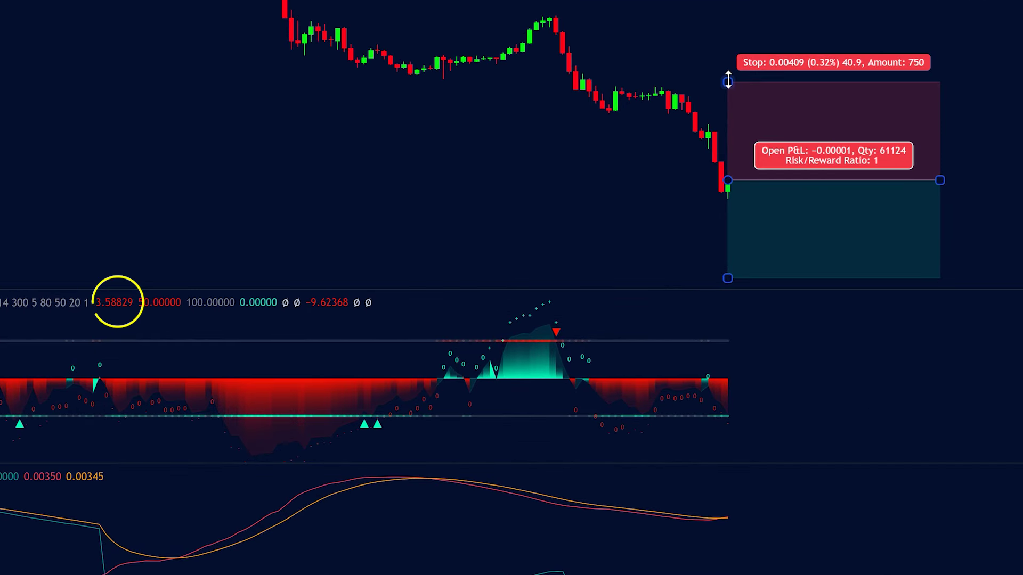
left_click_drag(599, 152, 599, 145)
left_click_drag(963, 200, 932, 112)
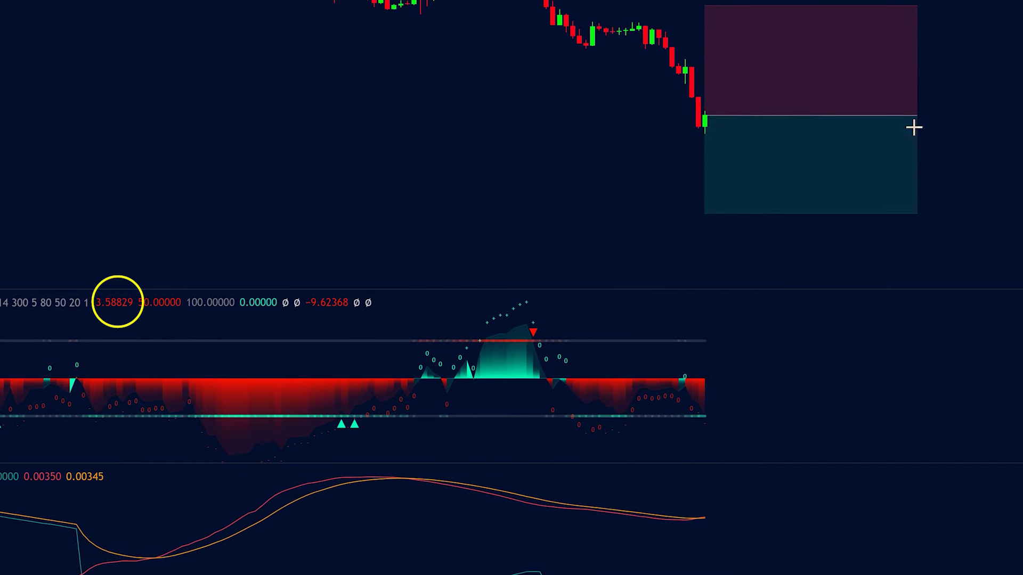
left_click_drag(705, 212, 710, 256)
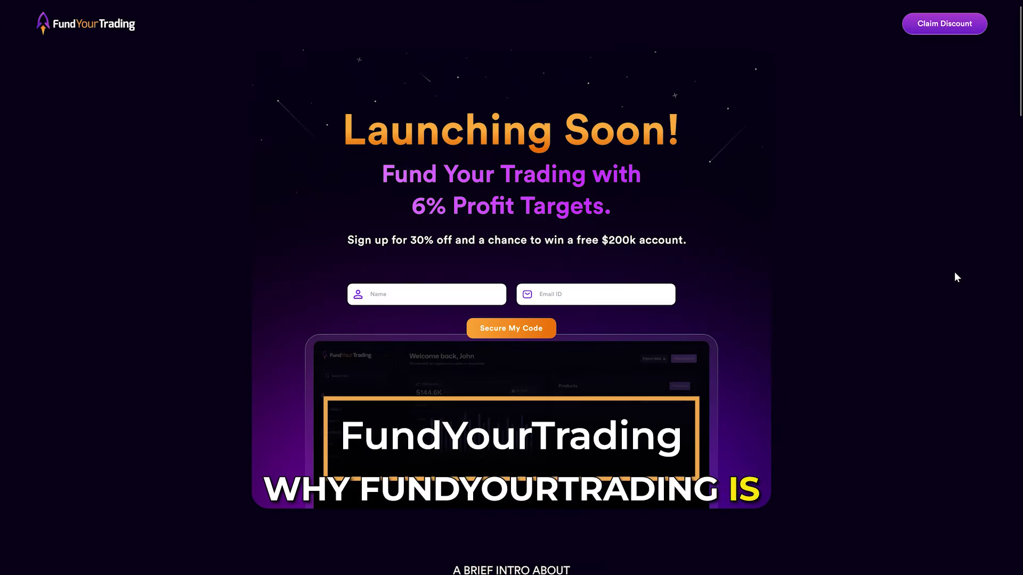
scroll(957, 277, "down", 2)
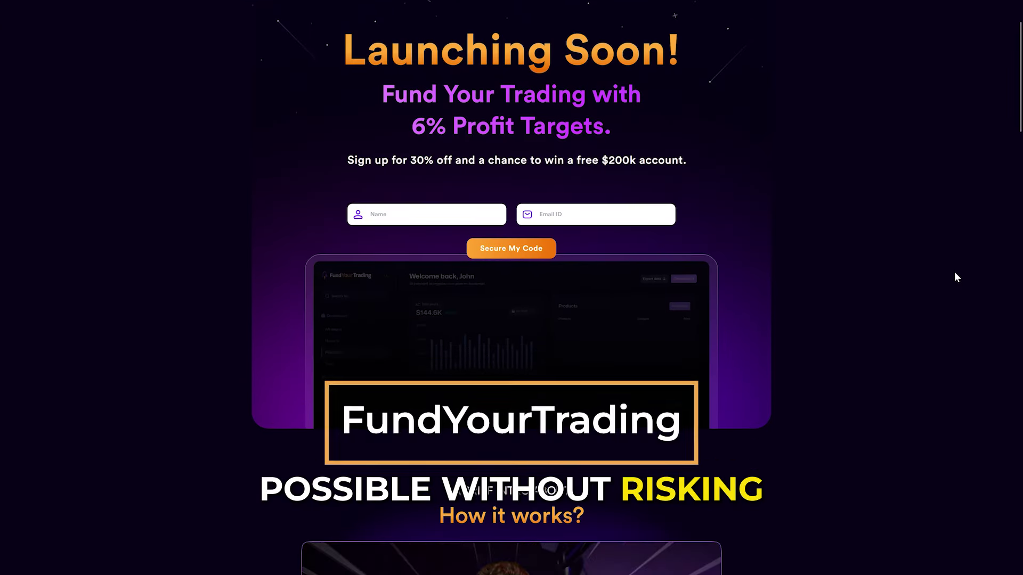
scroll(955, 273, "down", 1)
scroll(954, 272, "down", 3)
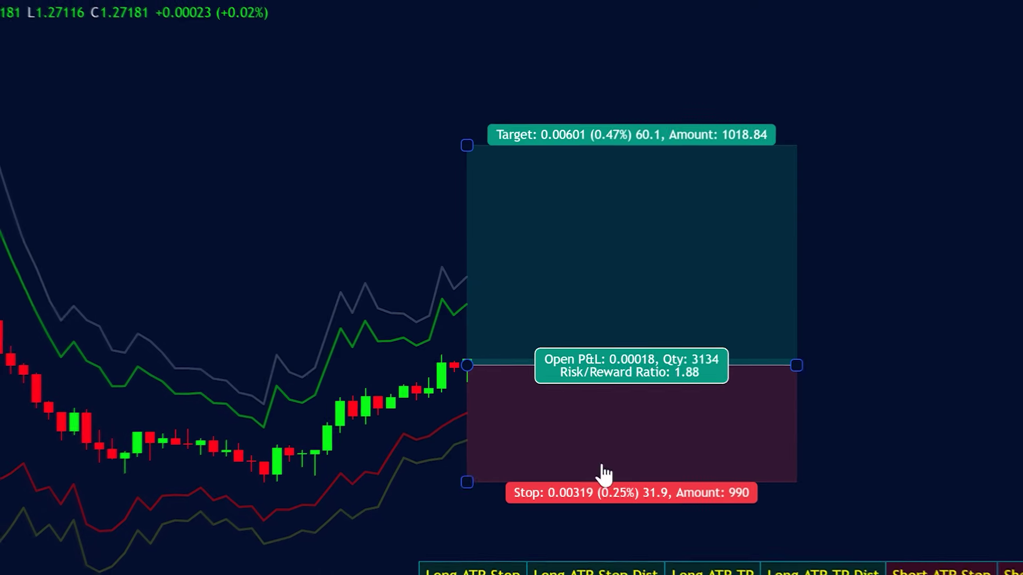
Raise the long position's stop toward entry, then search indicators for 'atr'
left_click_drag(467, 481, 473, 447)
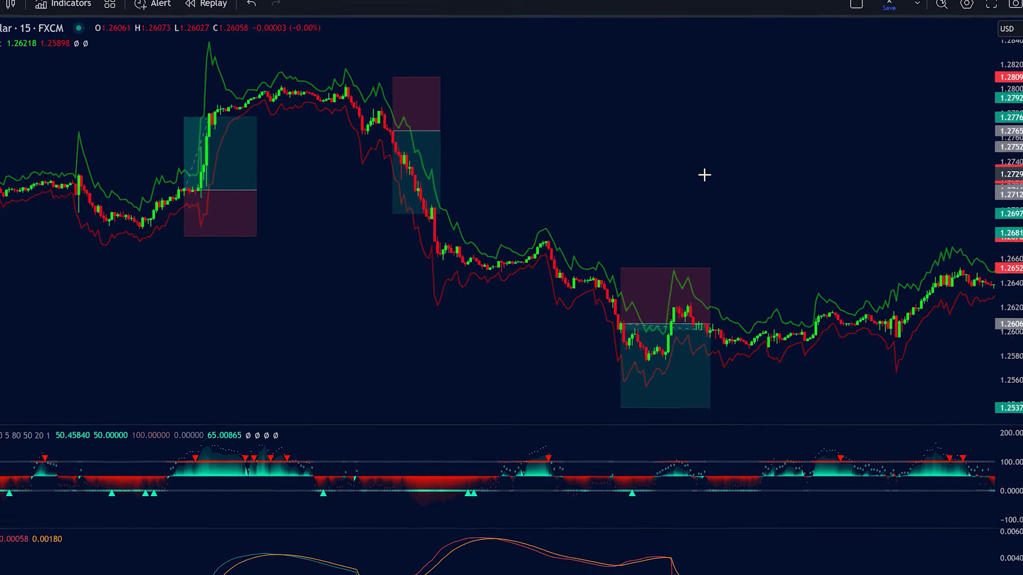
left_click(149, 10)
type("atr")
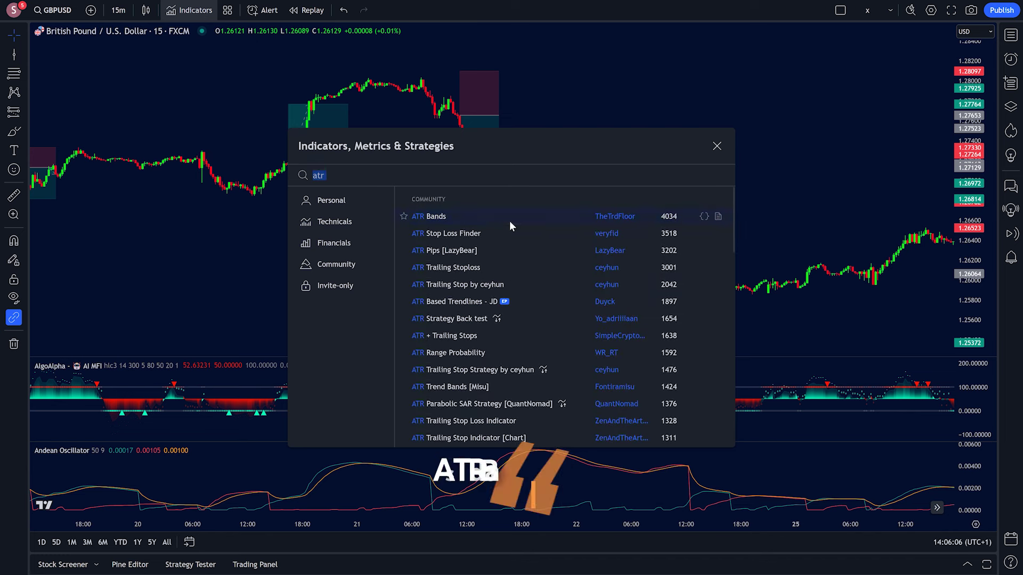
Add ATR Bands with Show Table and extra take-profit rows on, Align Vertically off
left_click(436, 216)
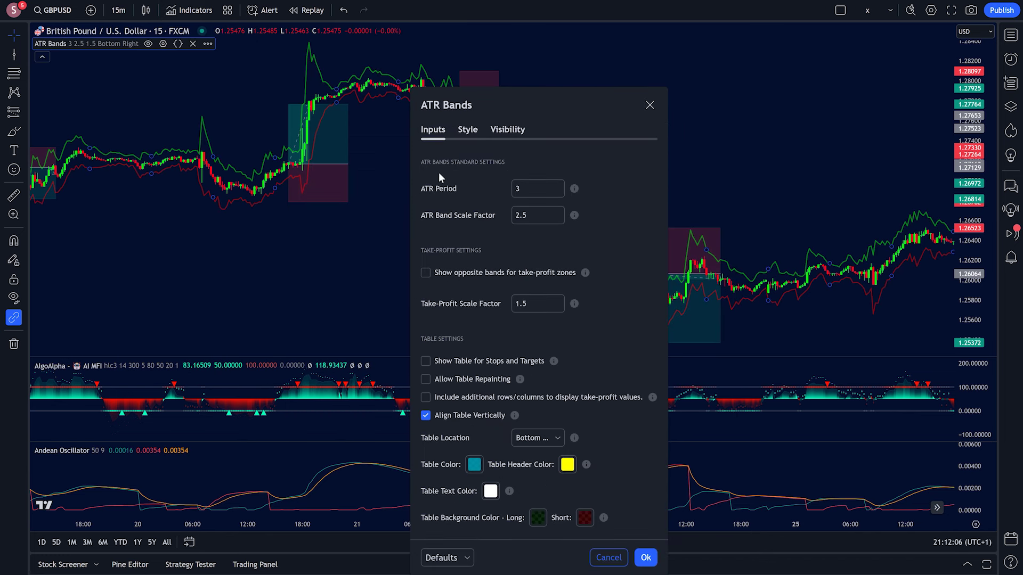
left_click(469, 361)
left_click(472, 398)
left_click(472, 415)
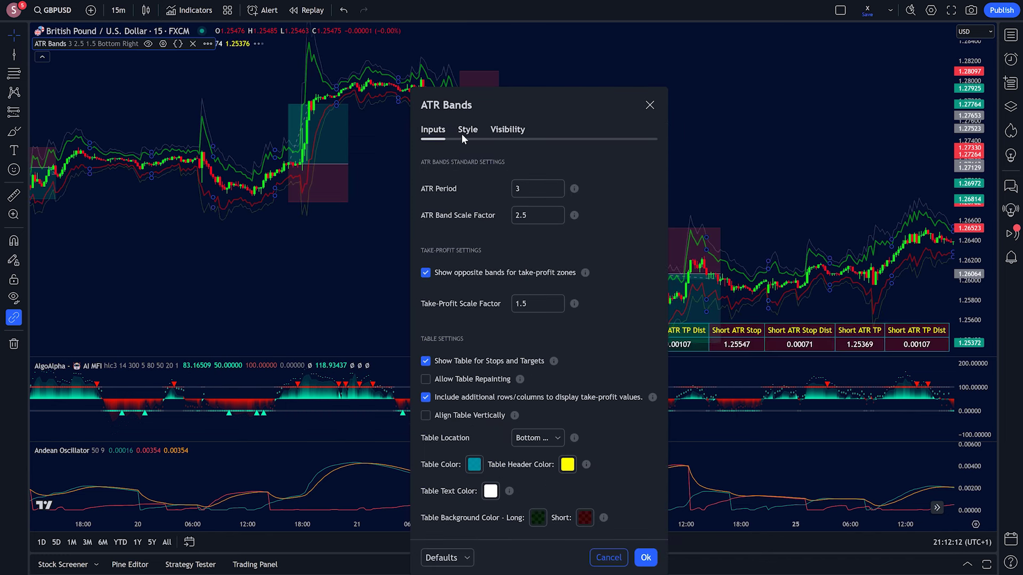
Restyle the upper and lower take-profit bands' colours and line thickness, then confirm
left_click(468, 131)
left_click(554, 218)
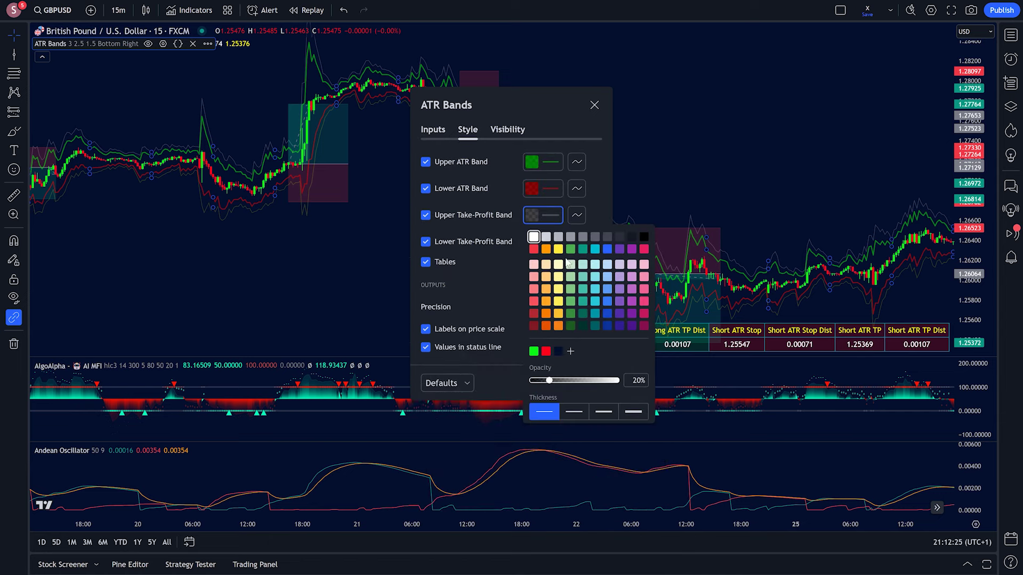
left_click(543, 242)
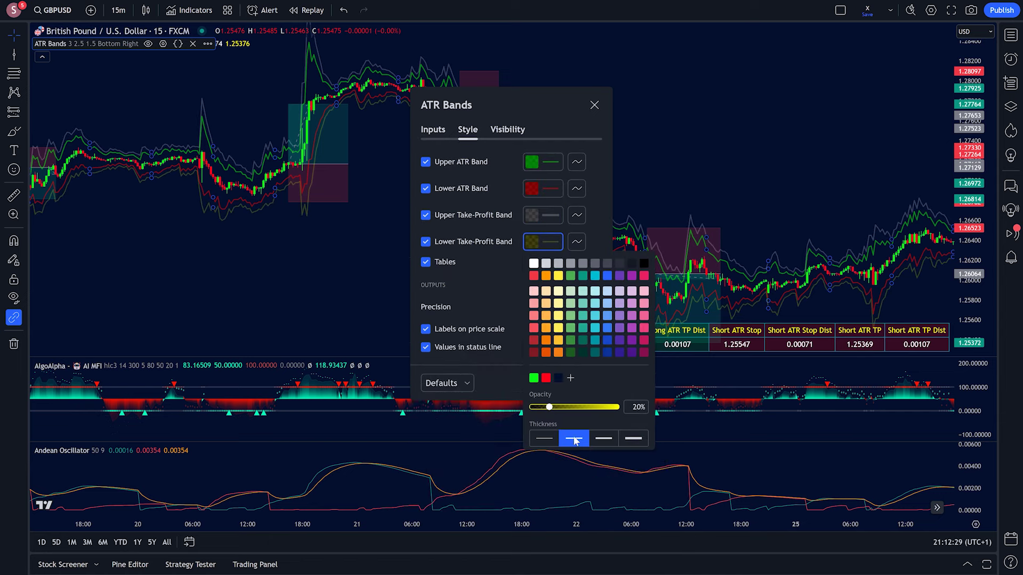
left_click(496, 305)
left_click(595, 386)
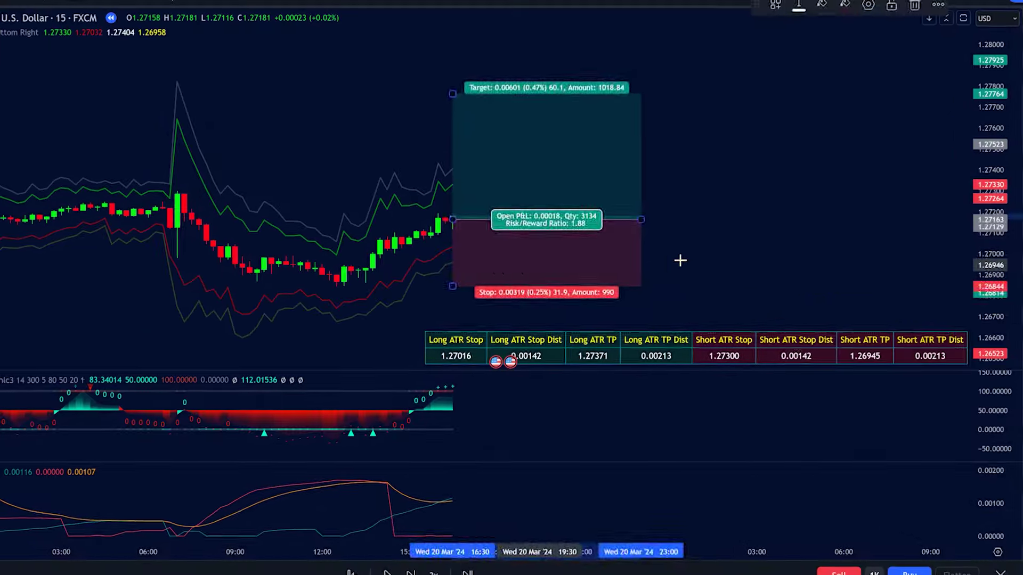
Move the long position's stop up toward entry and advance the replay one bar
left_click_drag(453, 286, 456, 262)
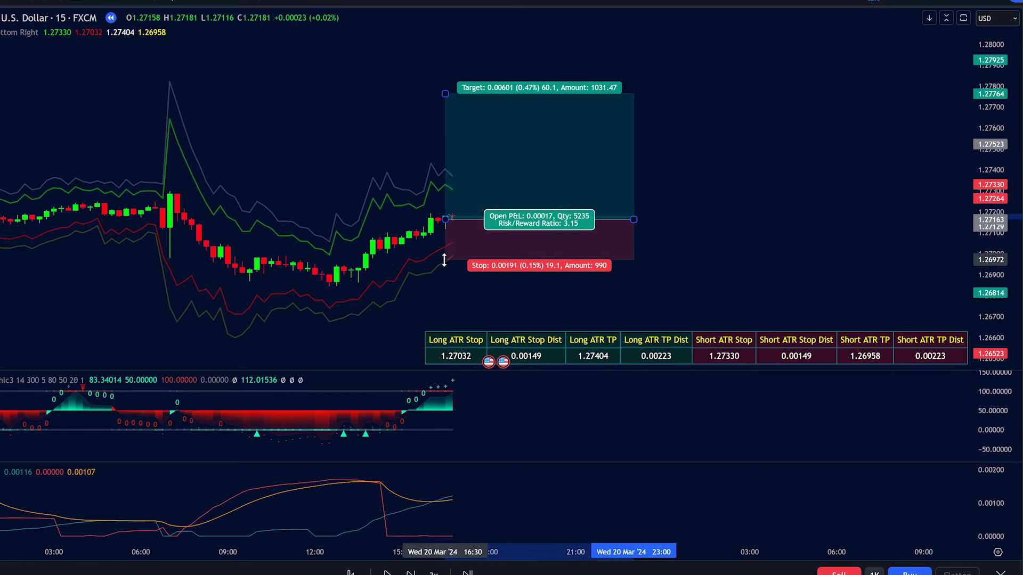
left_click(410, 573)
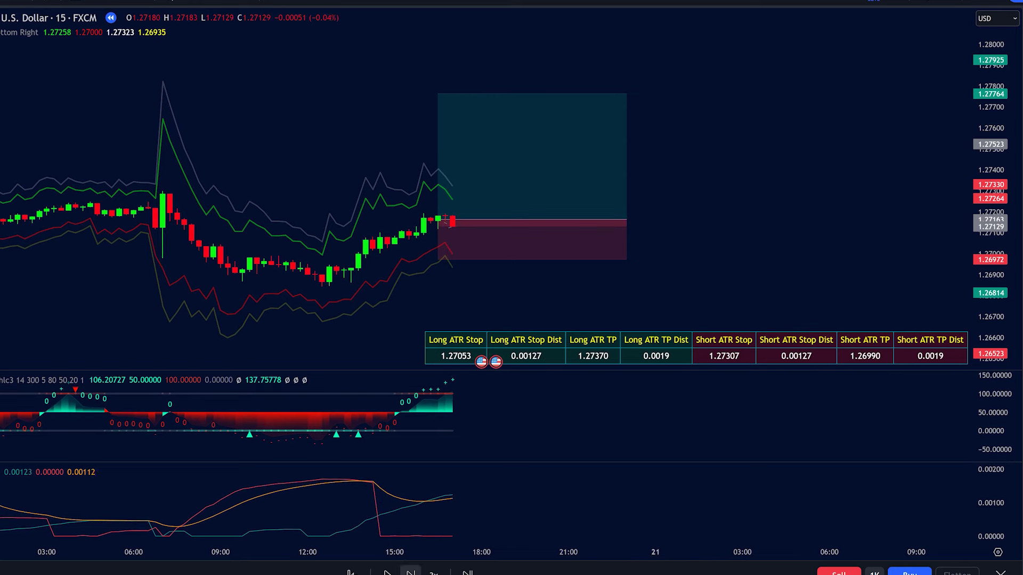
left_click_drag(435, 265, 436, 256)
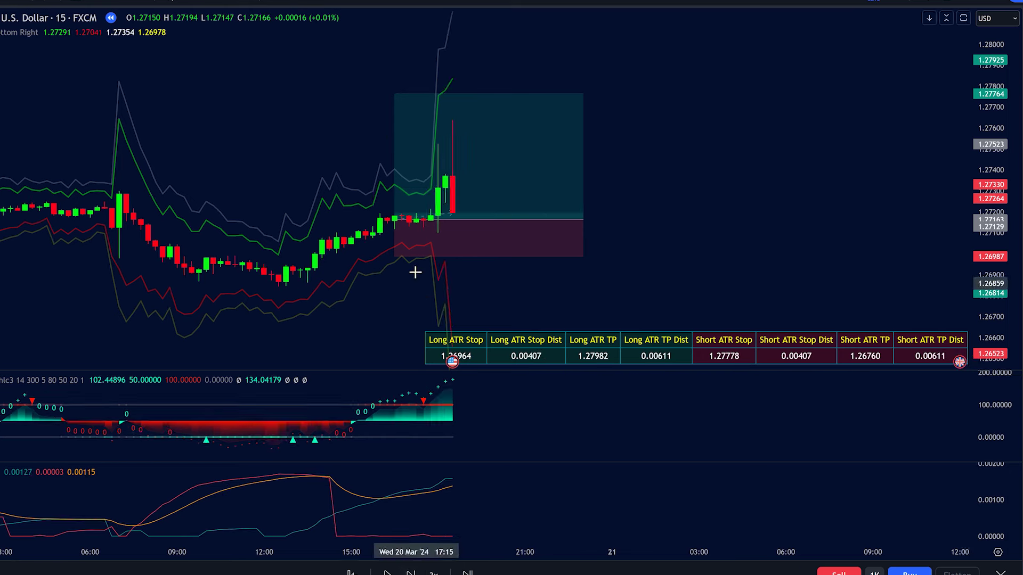
Set the long target to 1.27980 and stop to 1.26859, then start measuring from entry
left_click_drag(393, 77, 358, 118)
left_click(680, 157)
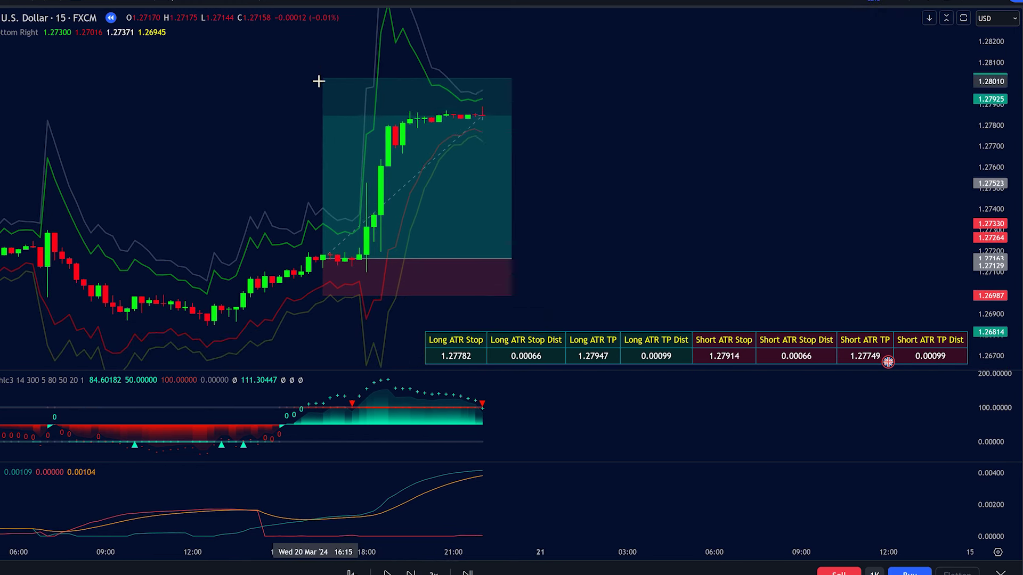
left_click_drag(326, 80, 328, 92)
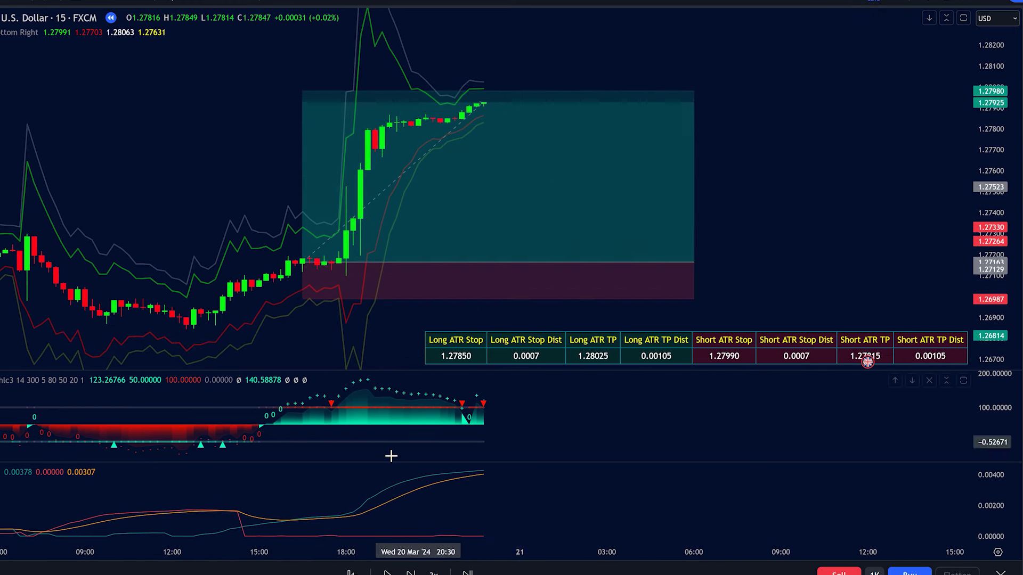
left_click_drag(379, 270, 372, 298)
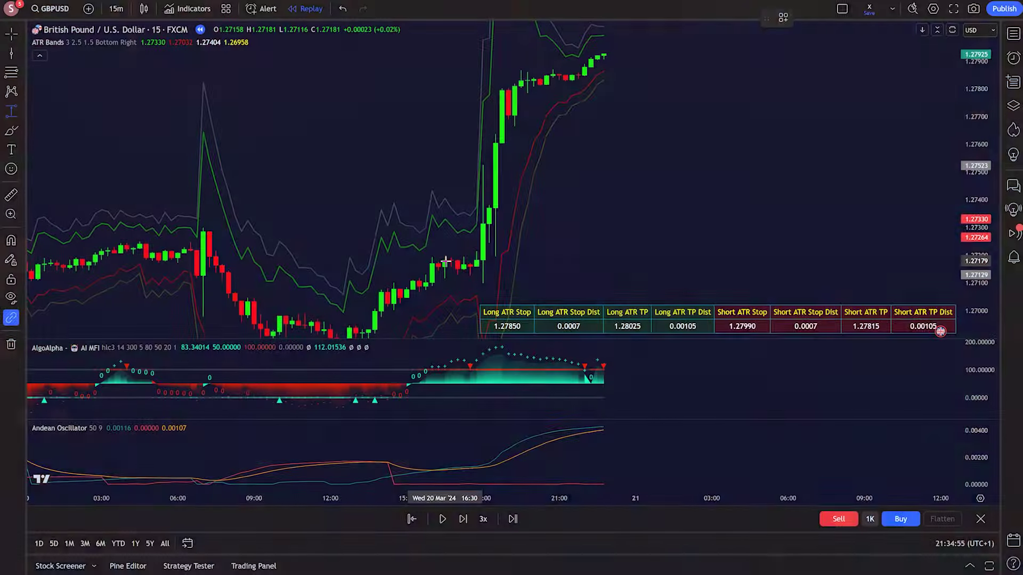
left_click(444, 259, "shift")
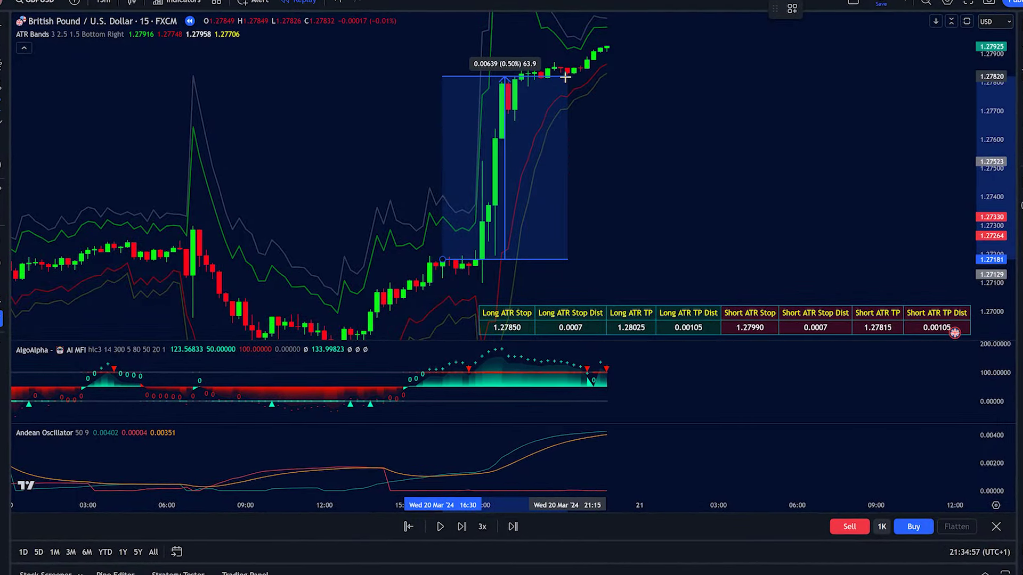